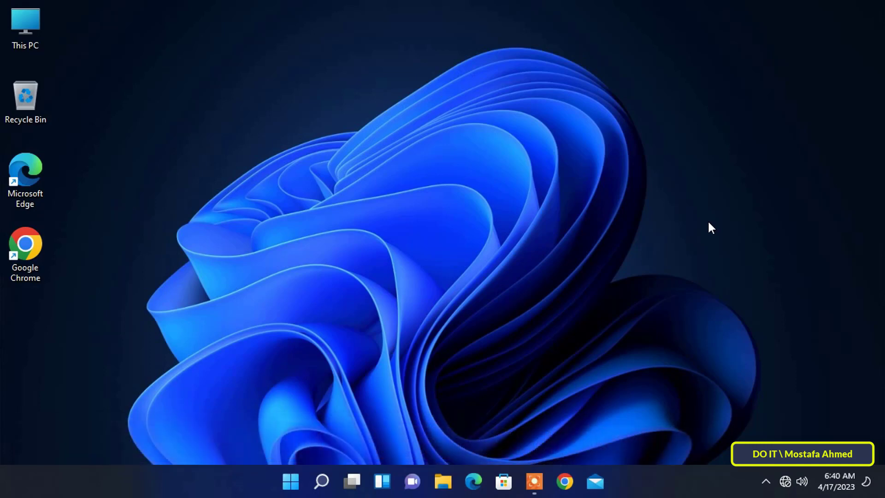
# Open the Run box with Win+R to enter the shell:printersfolder command.
pyautogui.press('super+r')
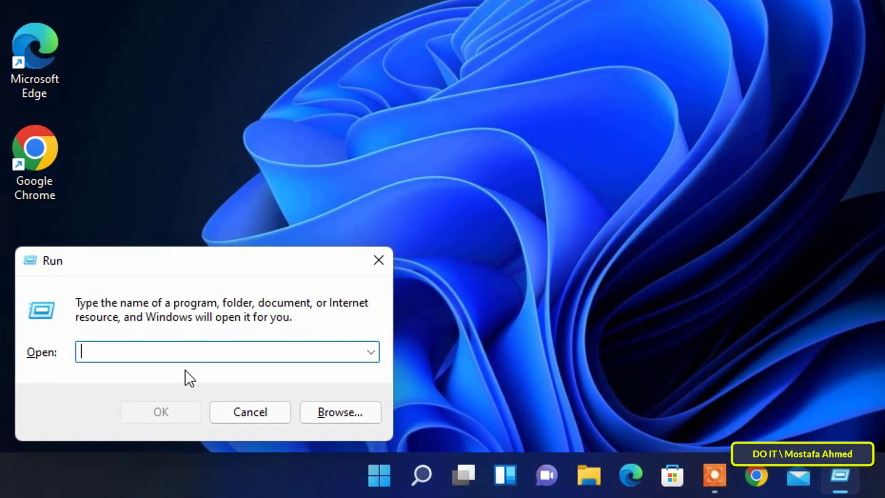
pyautogui.write('s')
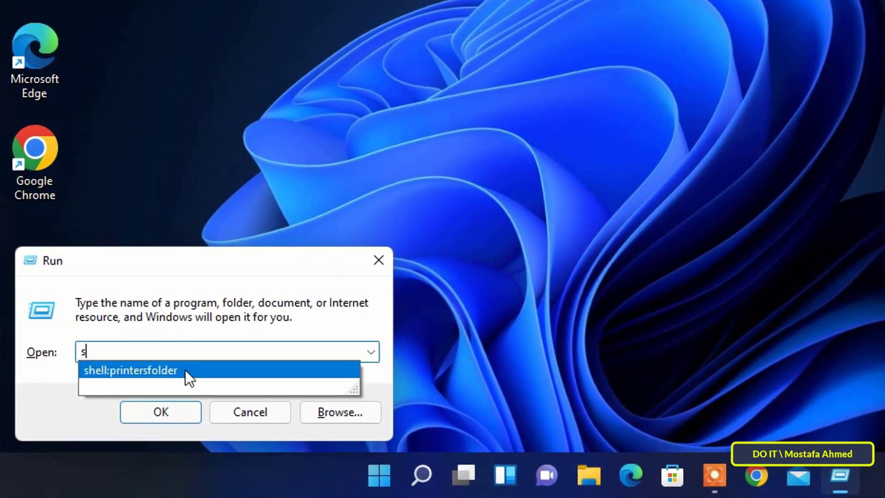
pyautogui.write('hell:printersfol')
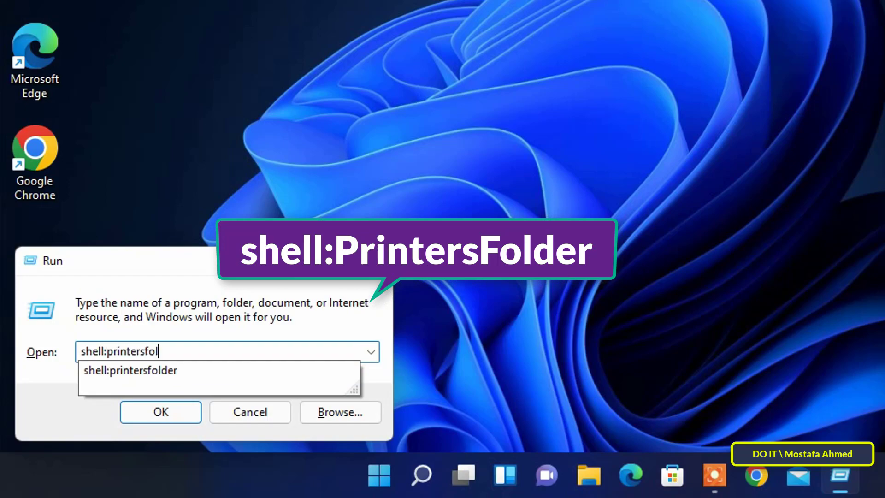
pyautogui.write('r')
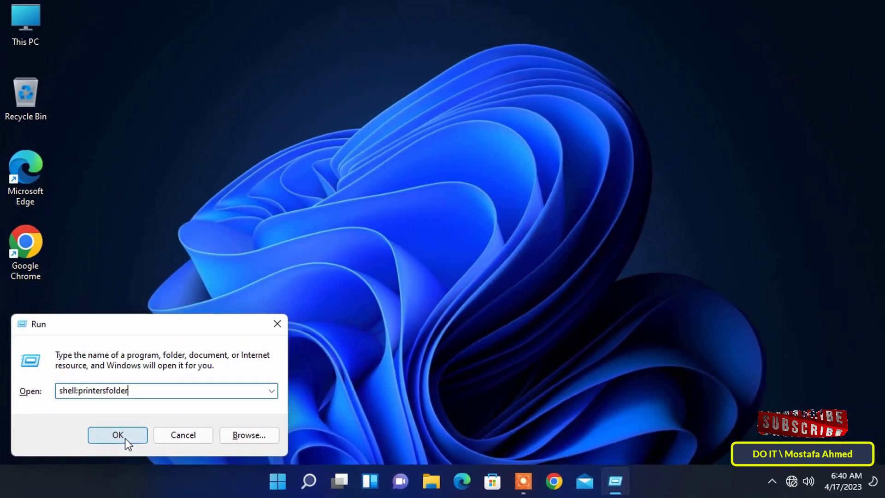
# Run shell:printersfolder and set HP LaserJet 400 as the default printer.
pyautogui.click(121, 432)
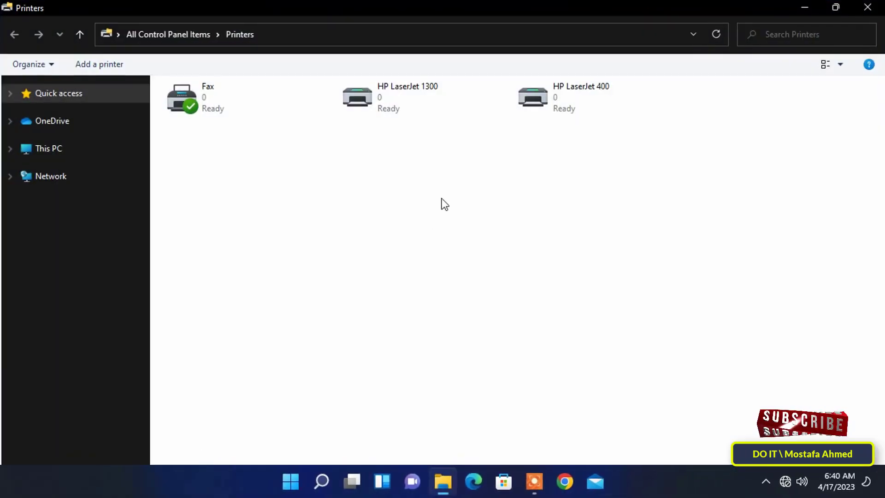
pyautogui.click(397, 120)
pyautogui.click(555, 102)
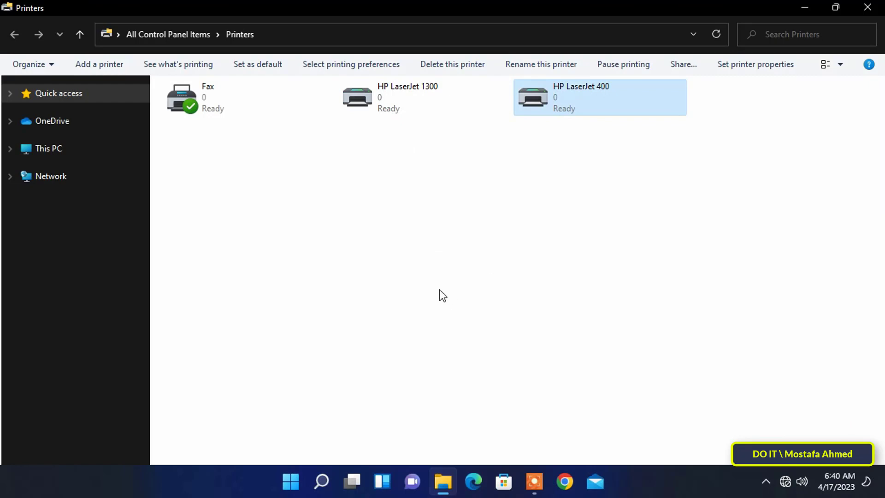
pyautogui.rightClick(550, 87)
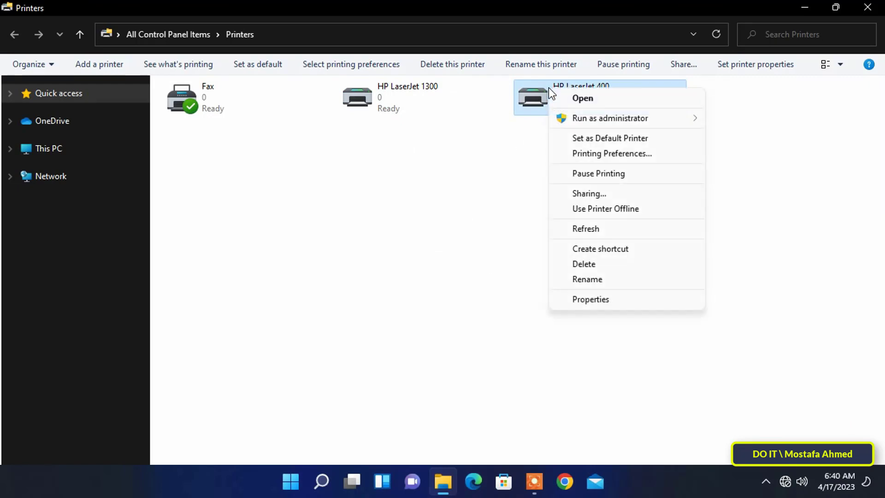
pyautogui.click(692, 148)
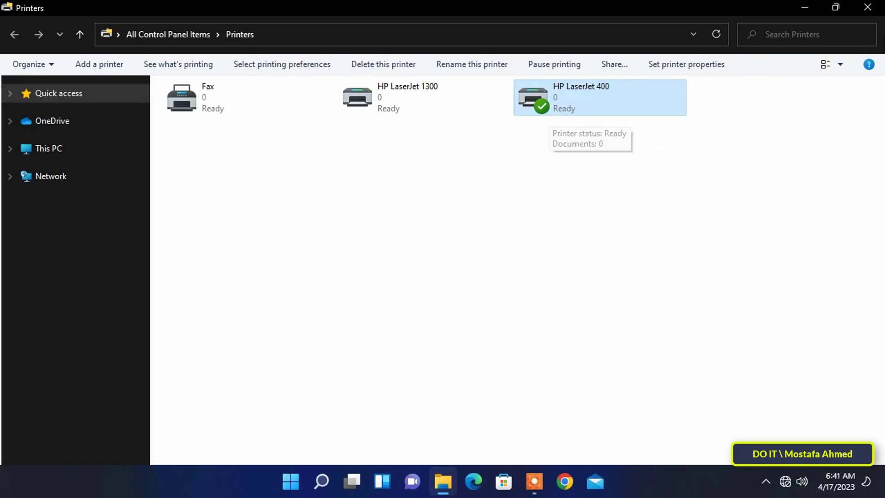
# Close the Printers folder and launch Settings from the Start menu.
pyautogui.click(868, 8)
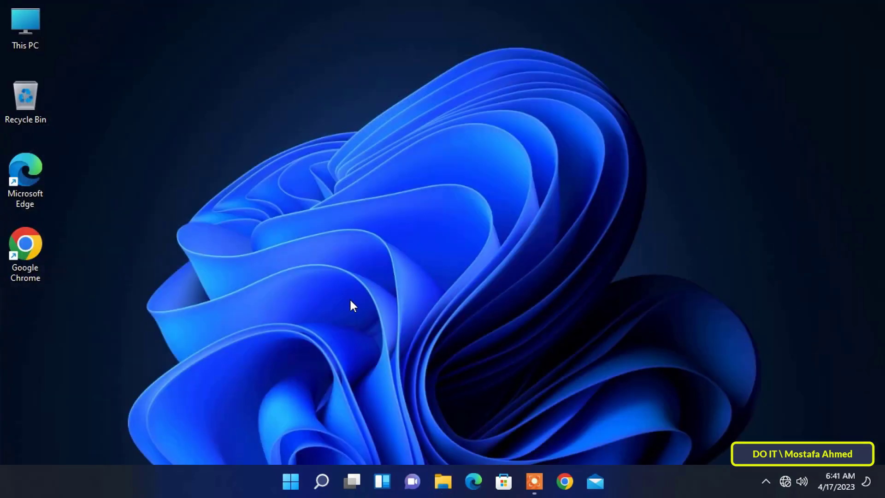
pyautogui.click(292, 479)
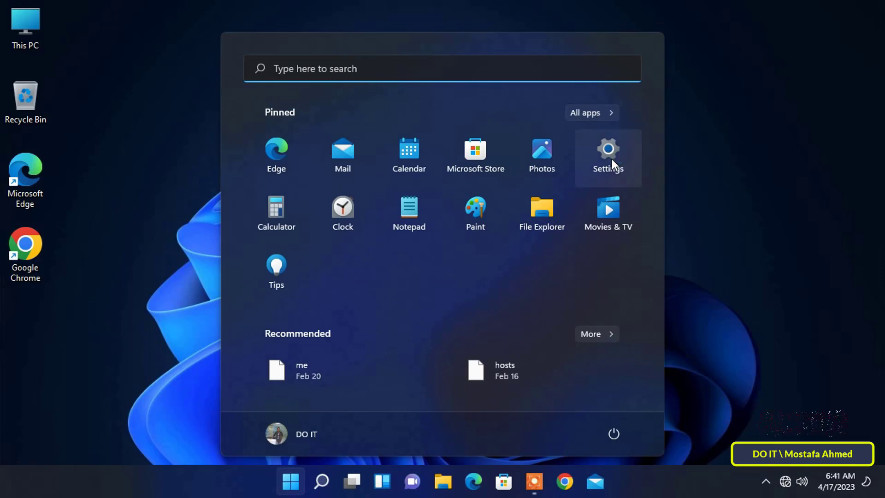
pyautogui.click(612, 159)
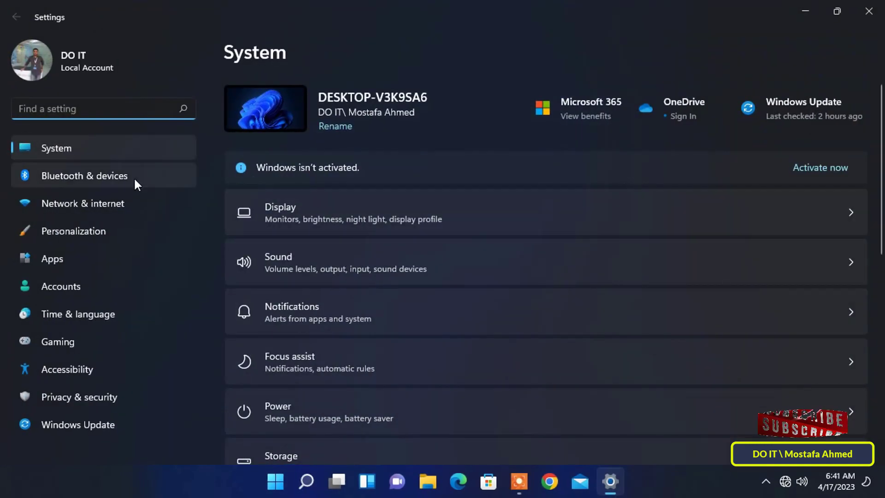
# Go to Bluetooth & devices > Printers & scanners to view the printer list.
pyautogui.click(134, 176)
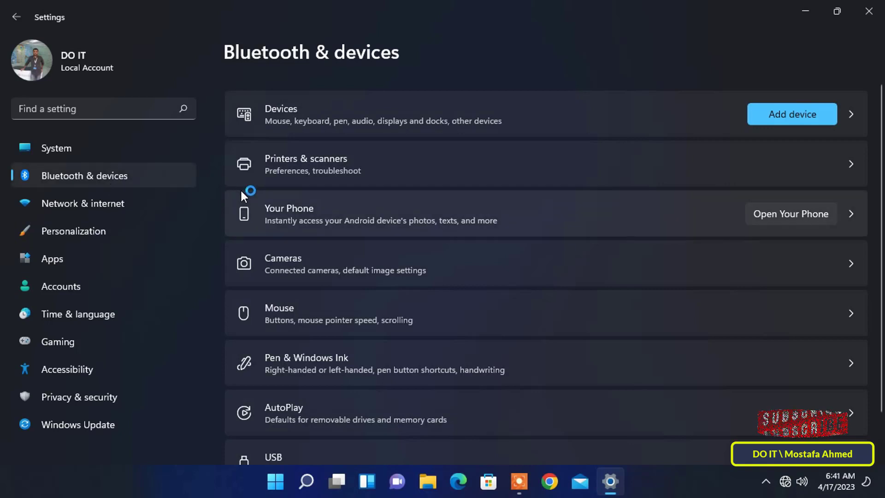
pyautogui.click(482, 176)
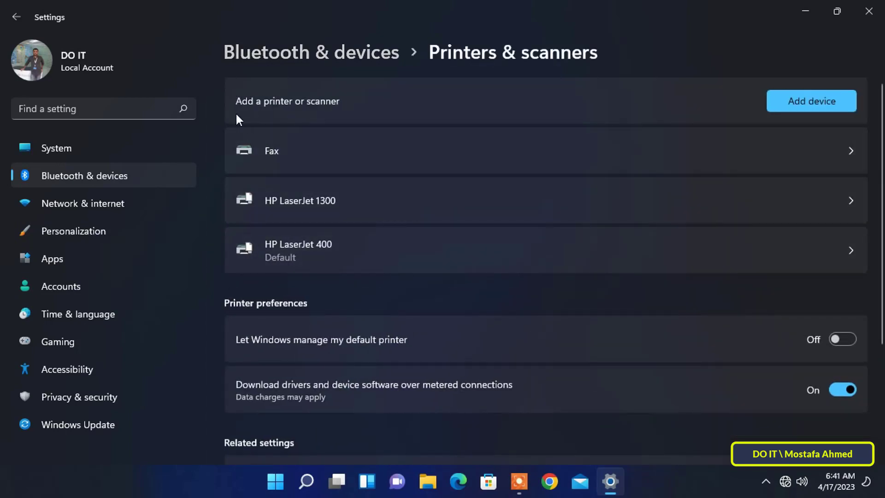
pyautogui.click(339, 249)
# Set HP LaserJet 1300 as default from its details page, then return to the list.
pyautogui.click(517, 200)
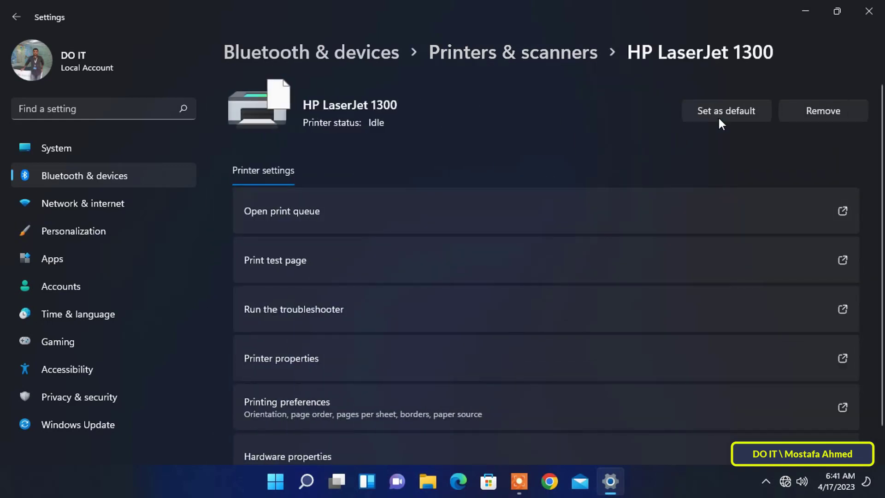
pyautogui.click(731, 111)
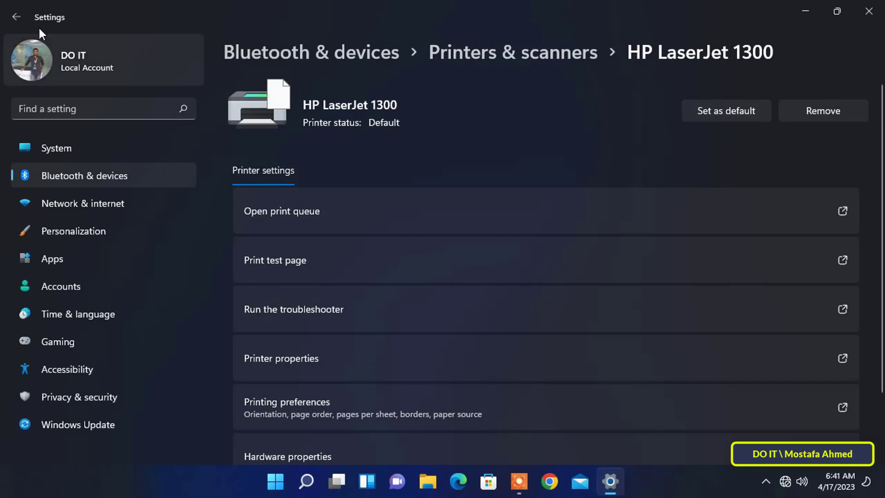
pyautogui.click(17, 15)
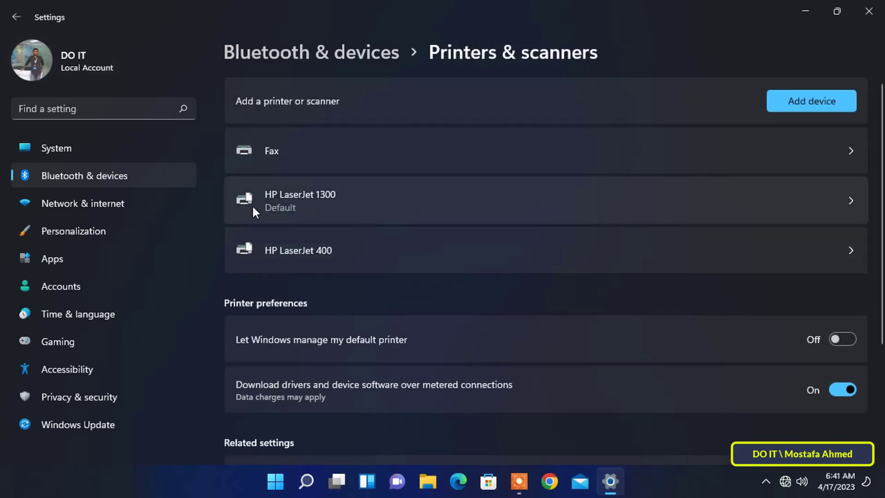